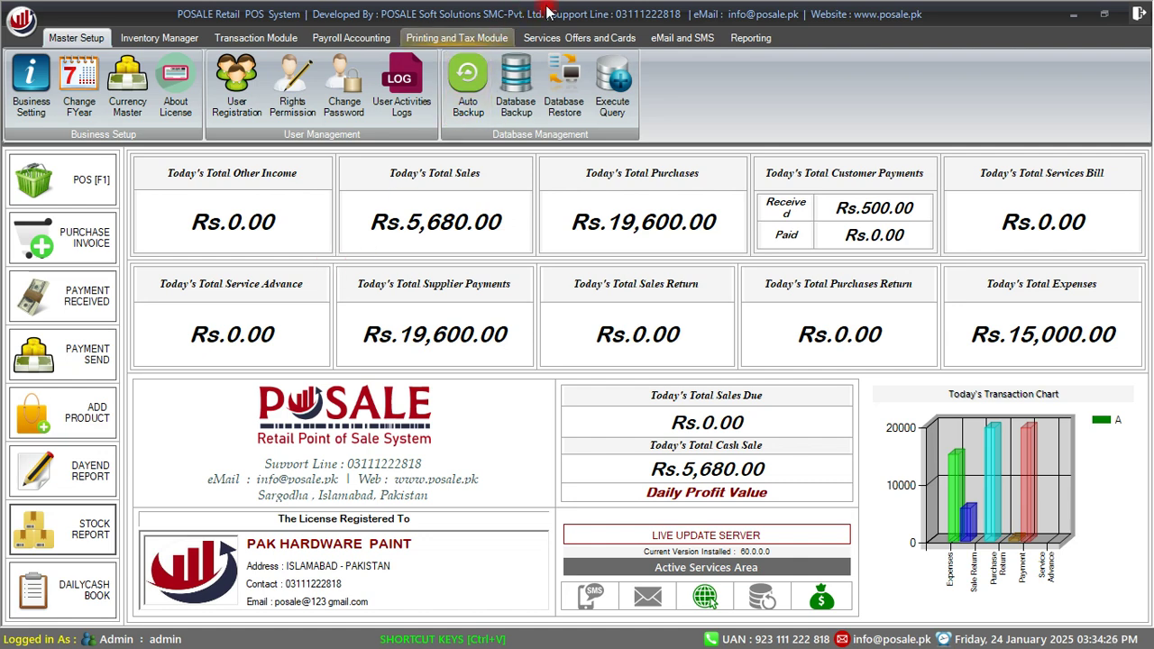
# - Review the inventory reports available under Reporting: selling, stock, expired stock and stock audit reports
pyautogui.click(751, 38)
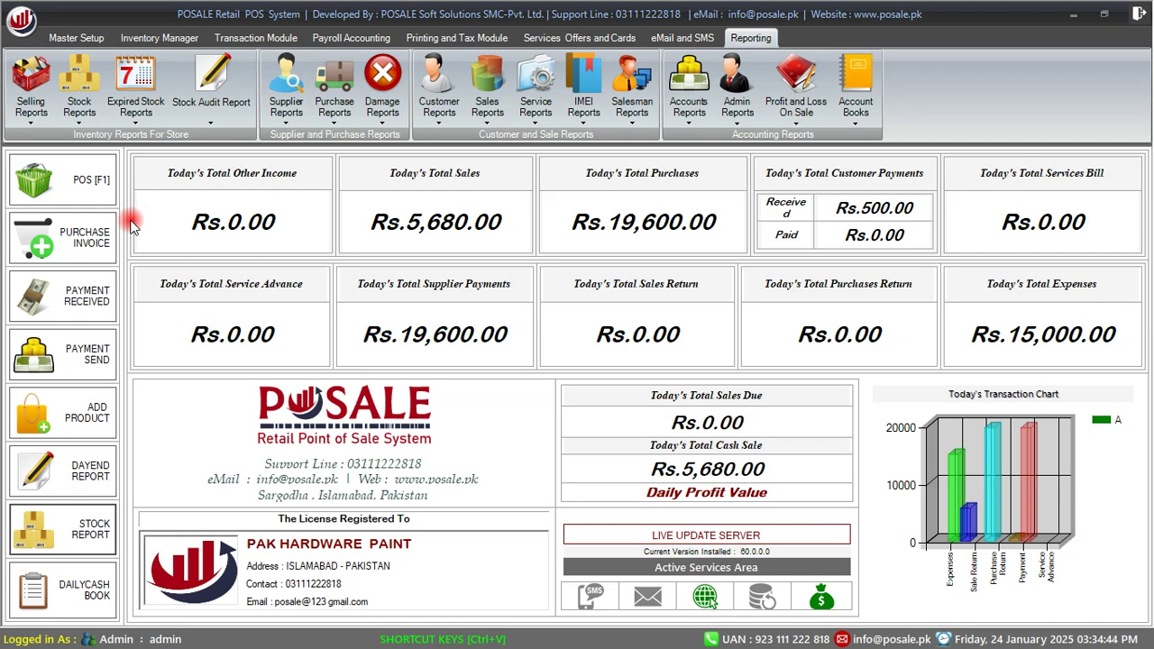
pyautogui.click(31, 101)
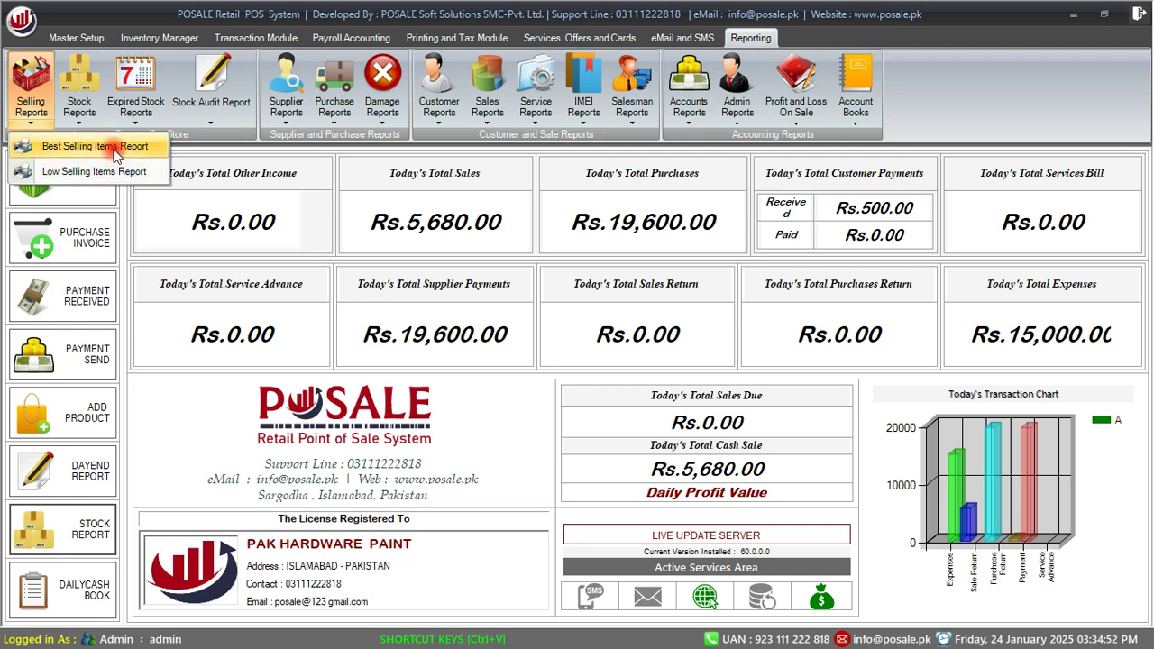
pyautogui.click(79, 90)
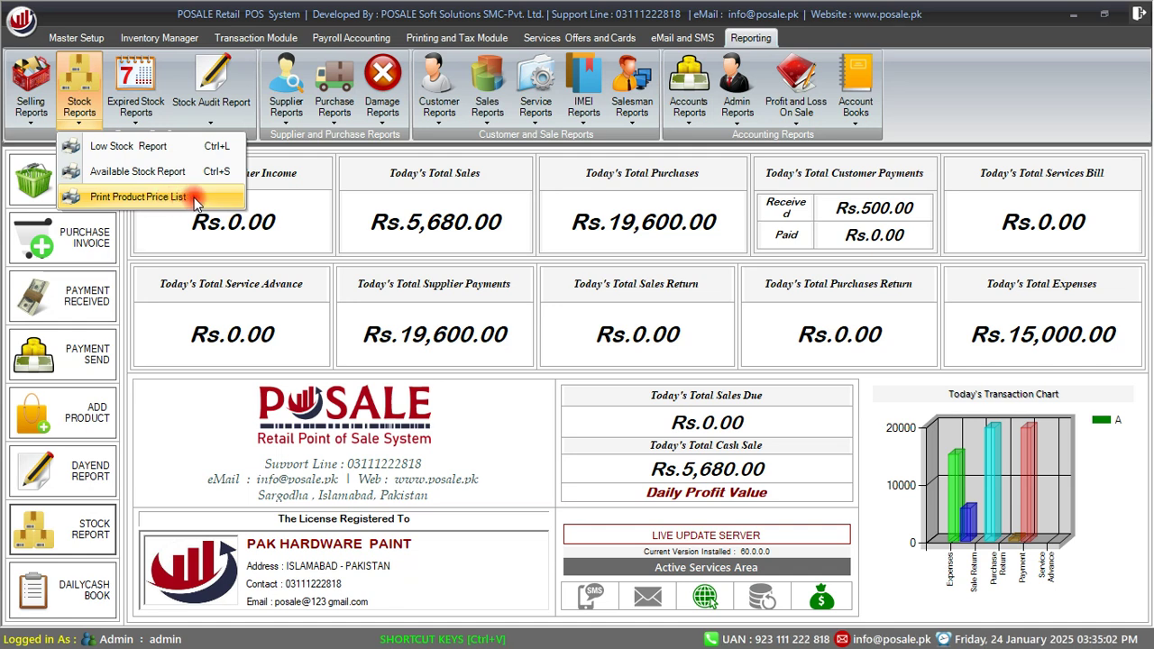
pyautogui.click(149, 123)
pyautogui.click(217, 131)
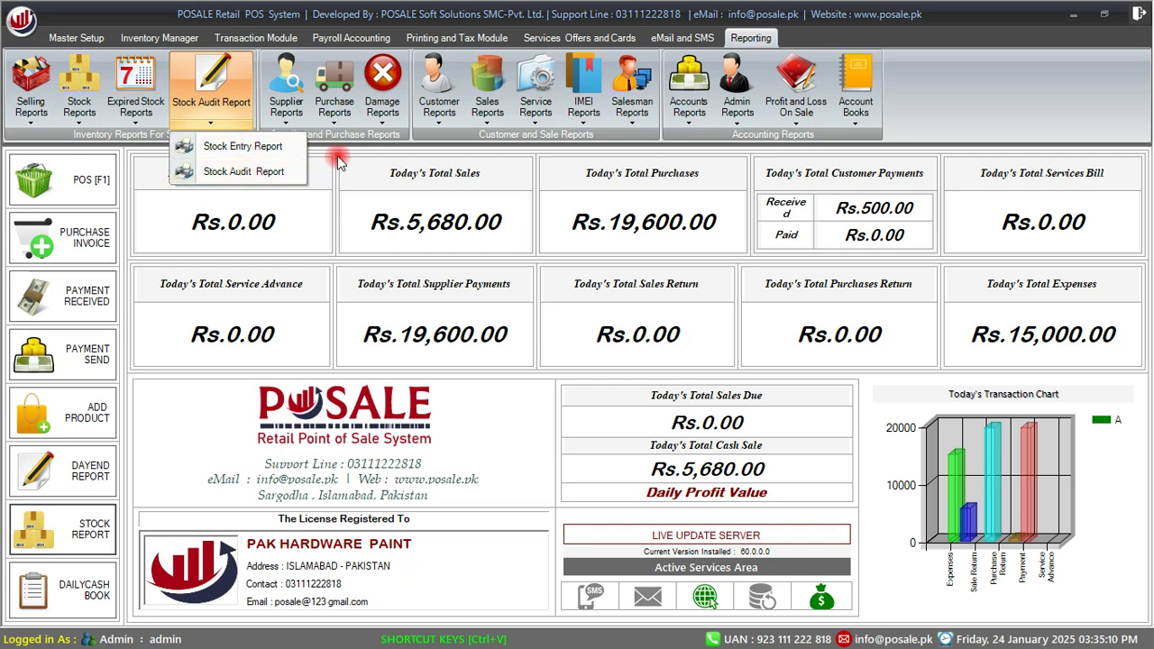
pyautogui.click(298, 135)
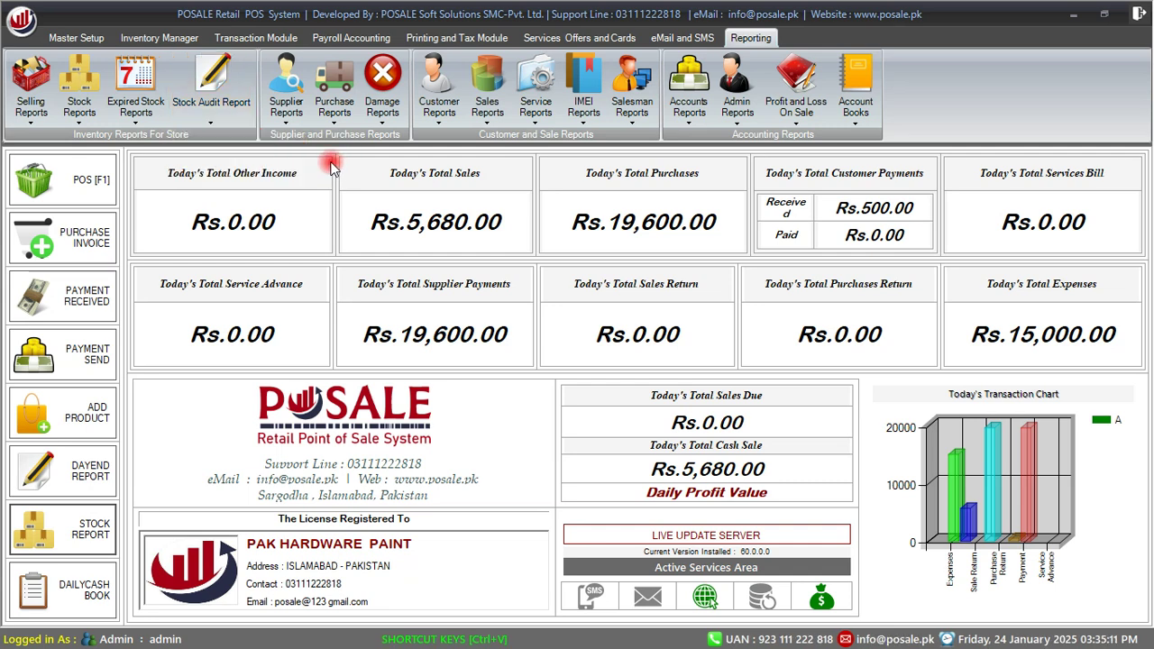
# - Review the available supplier reports and purchase reports without opening any of them
pyautogui.click(295, 128)
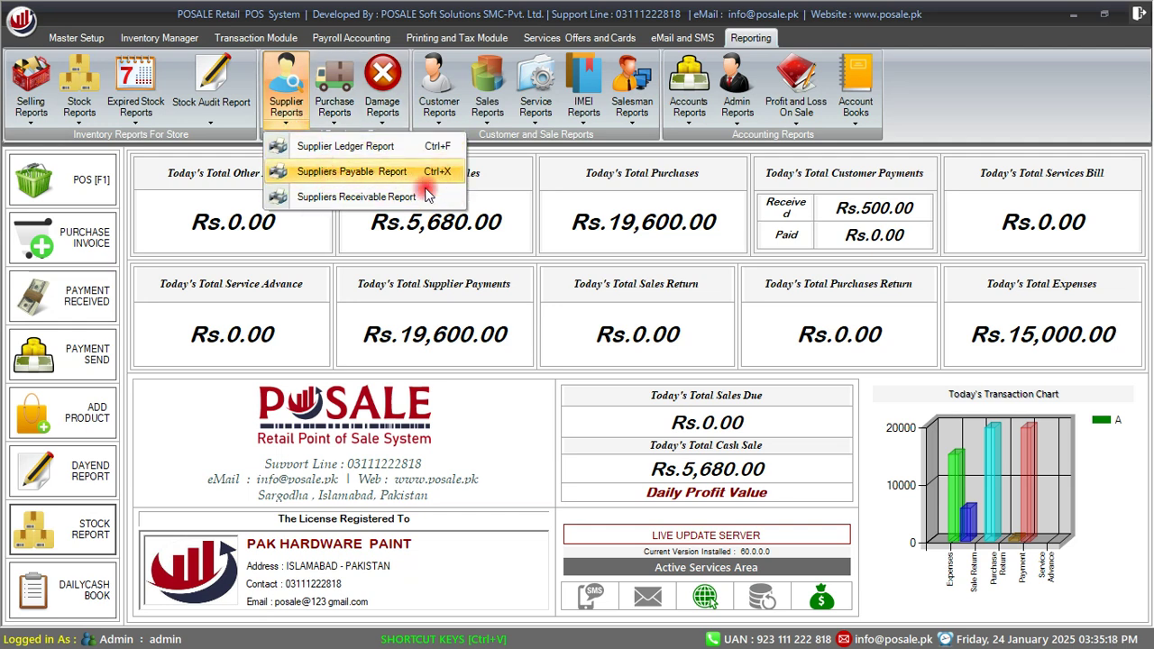
pyautogui.click(522, 196)
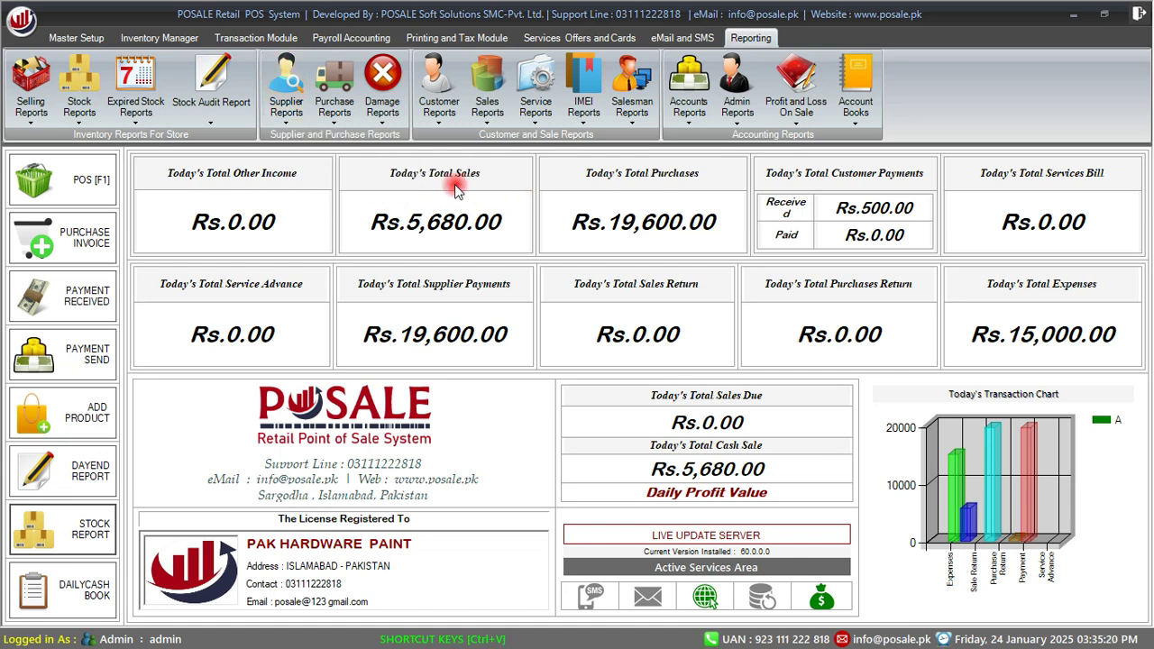
pyautogui.click(346, 125)
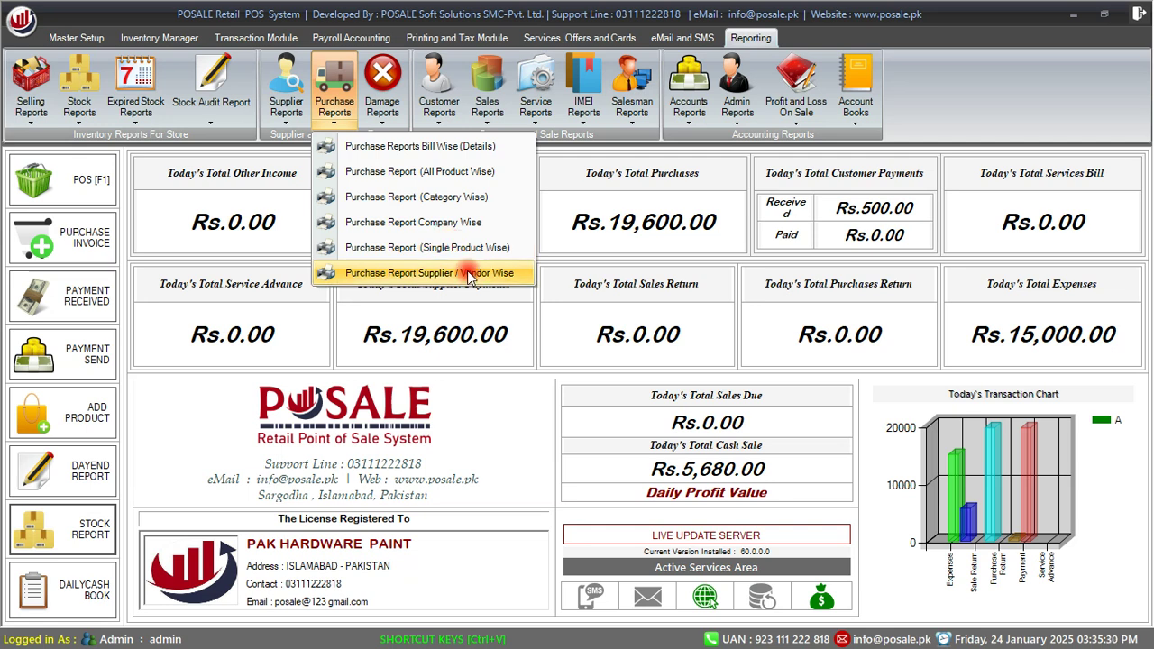
pyautogui.click(554, 268)
# - Review the available customer reports and sales reports without opening any of them
pyautogui.click(438, 119)
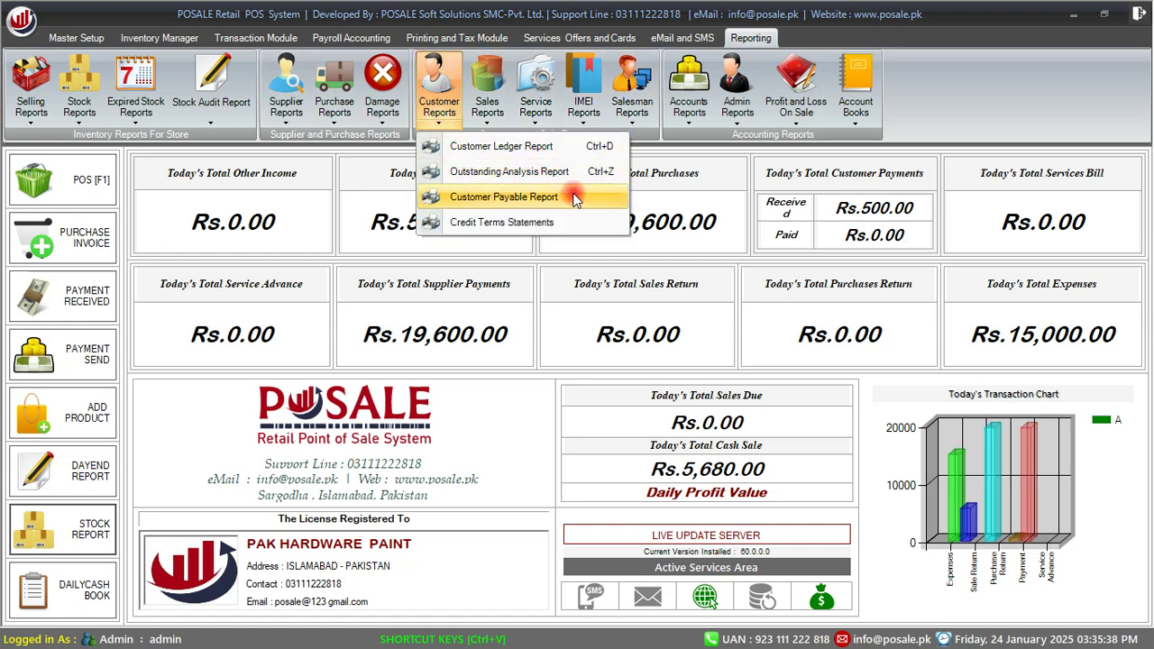
pyautogui.click(669, 191)
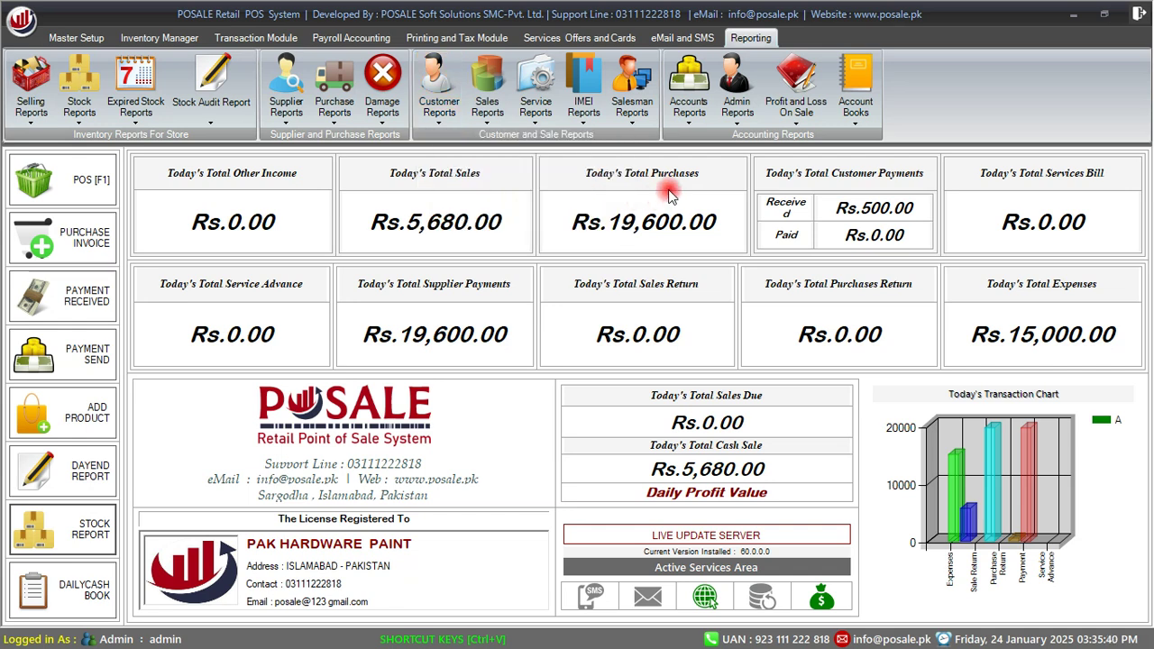
pyautogui.click(487, 124)
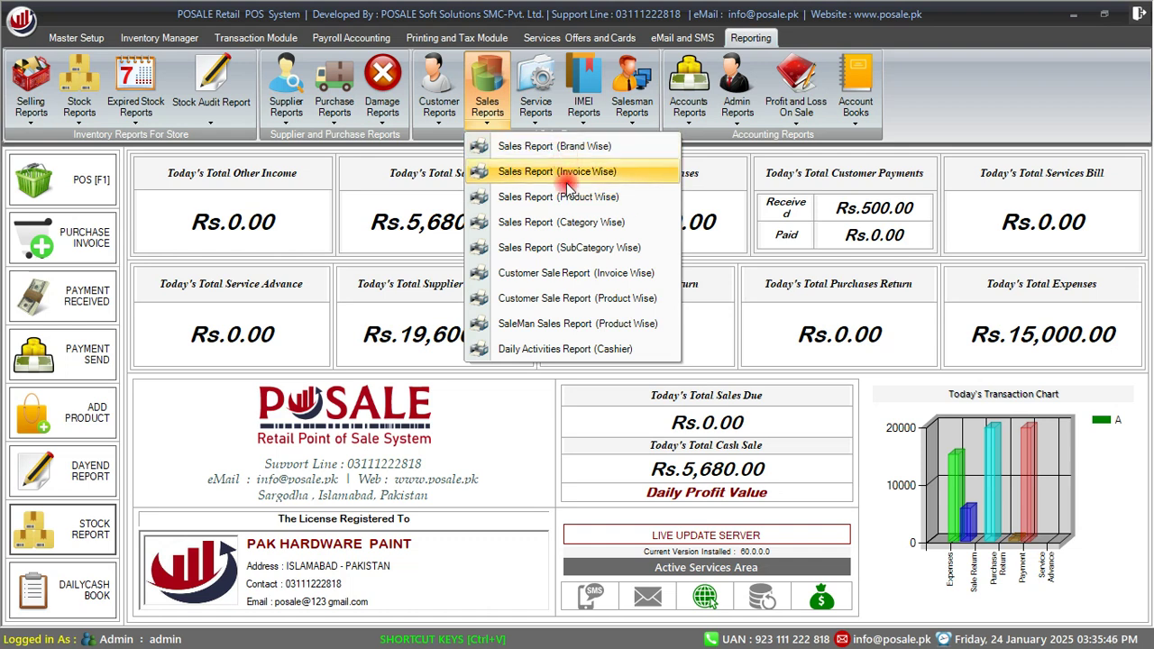
pyautogui.click(601, 143)
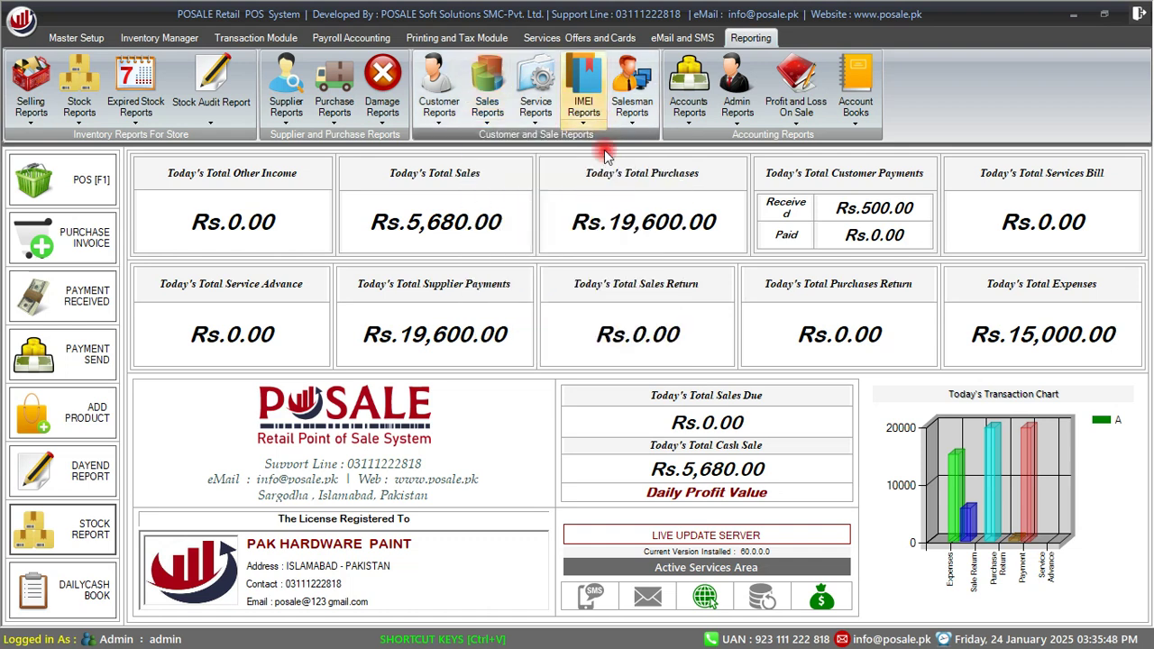
# - View the cashier's Daily Activities Report in thermal print format for the preset dates, and close it
pyautogui.click(486, 126)
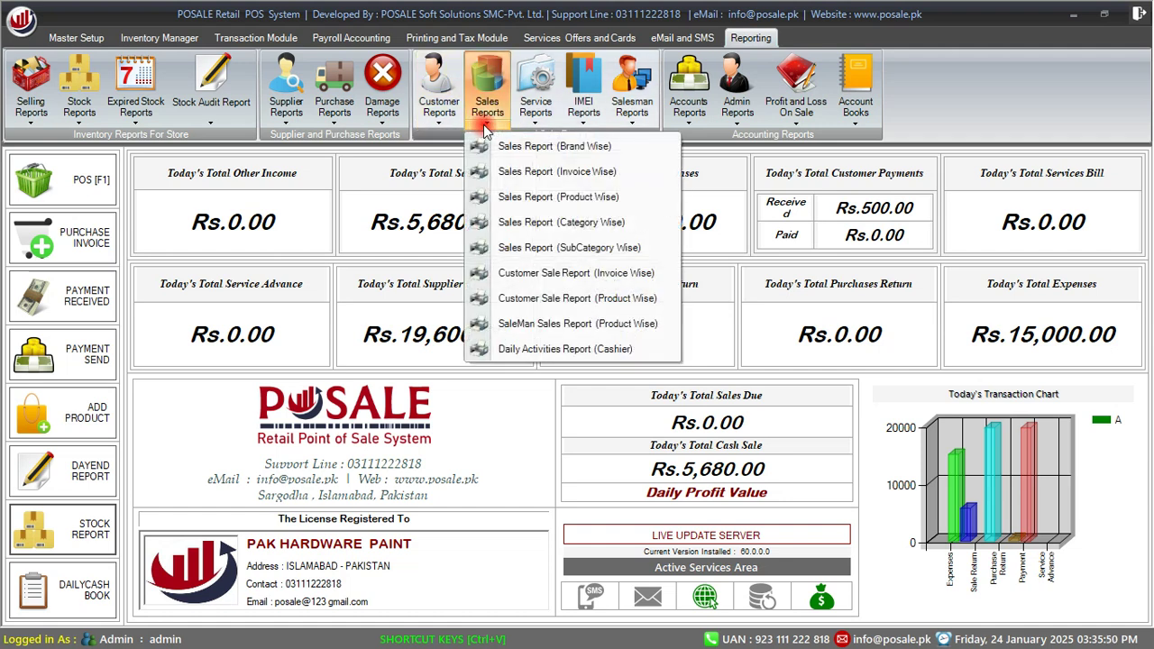
pyautogui.click(555, 349)
pyautogui.click(634, 354)
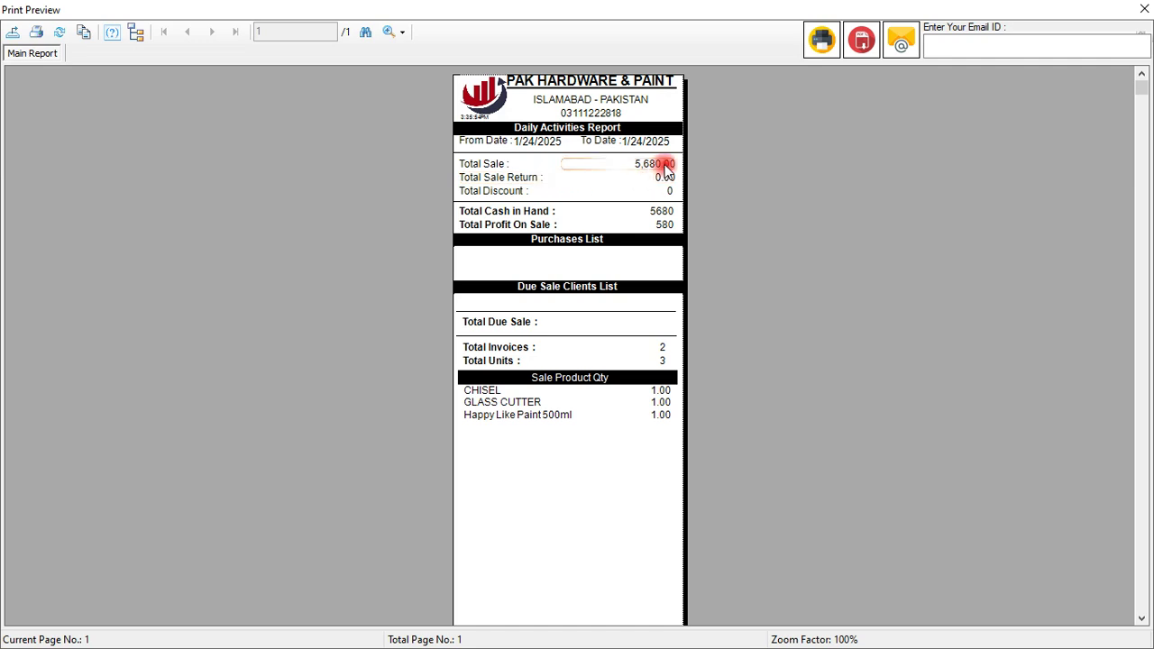
pyautogui.click(1144, 9)
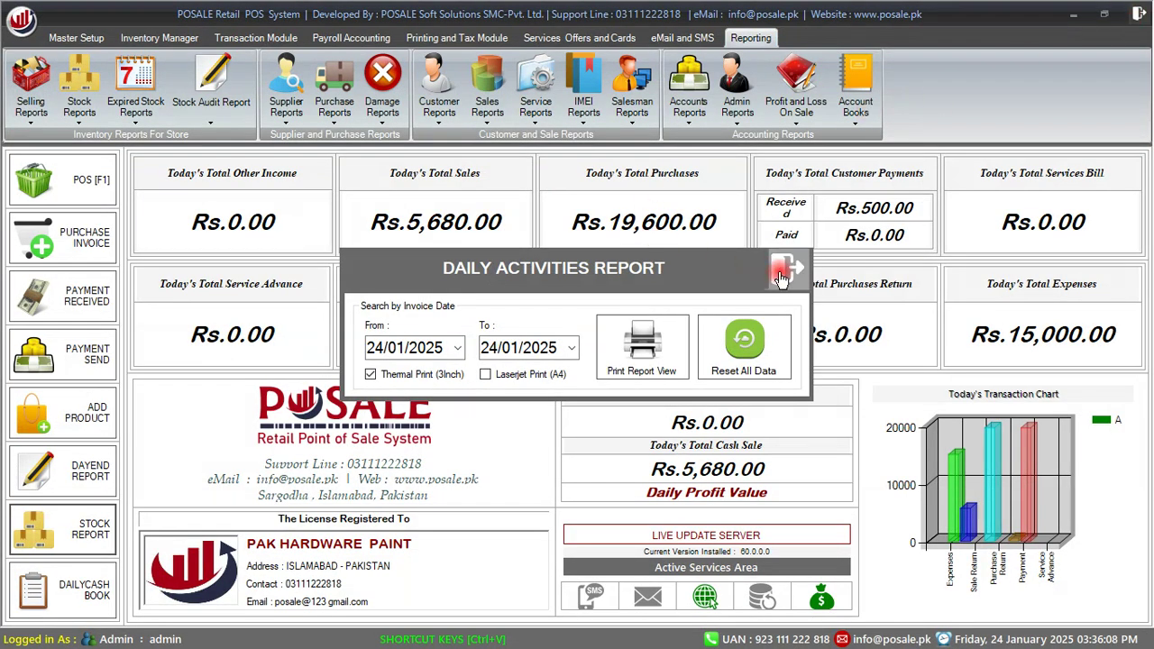
pyautogui.click(781, 269)
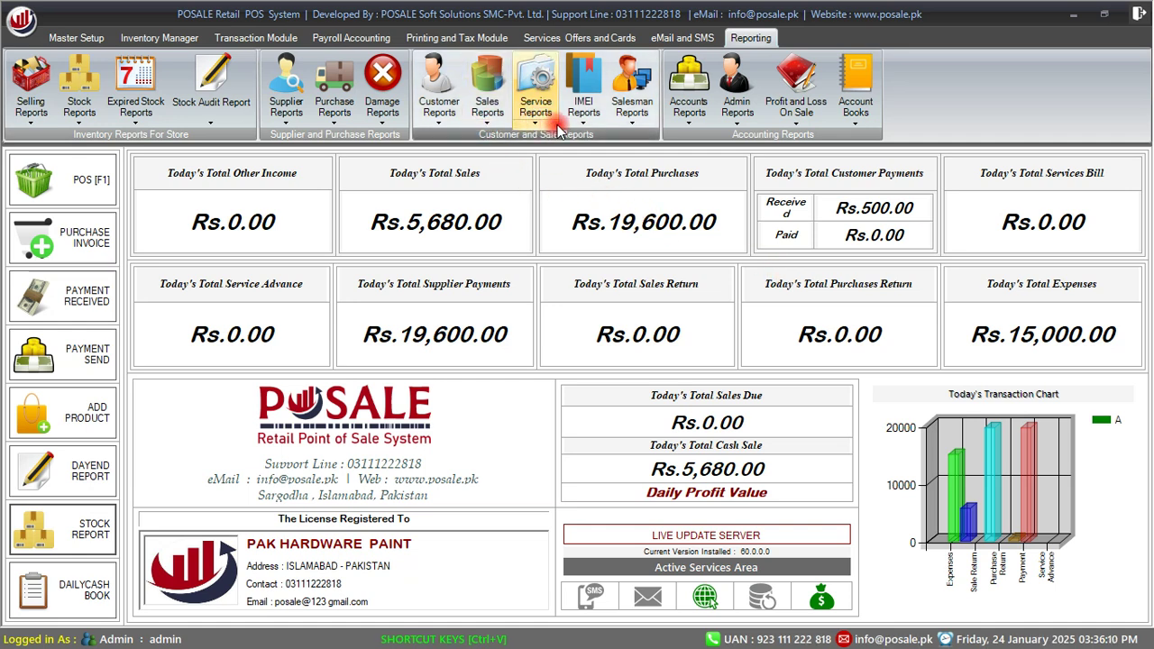
# - Review the salesman and accounts reports, check the voucher numbers offered in the Expenses Vouchers Report, and close it
pyautogui.click(633, 126)
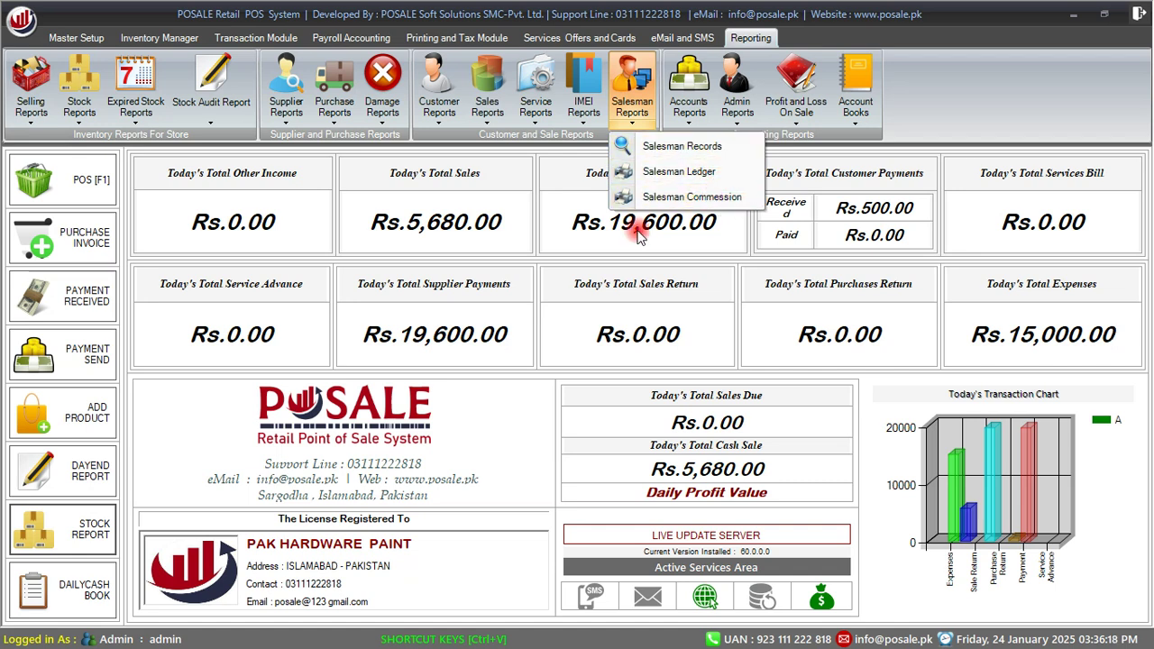
pyautogui.click(689, 126)
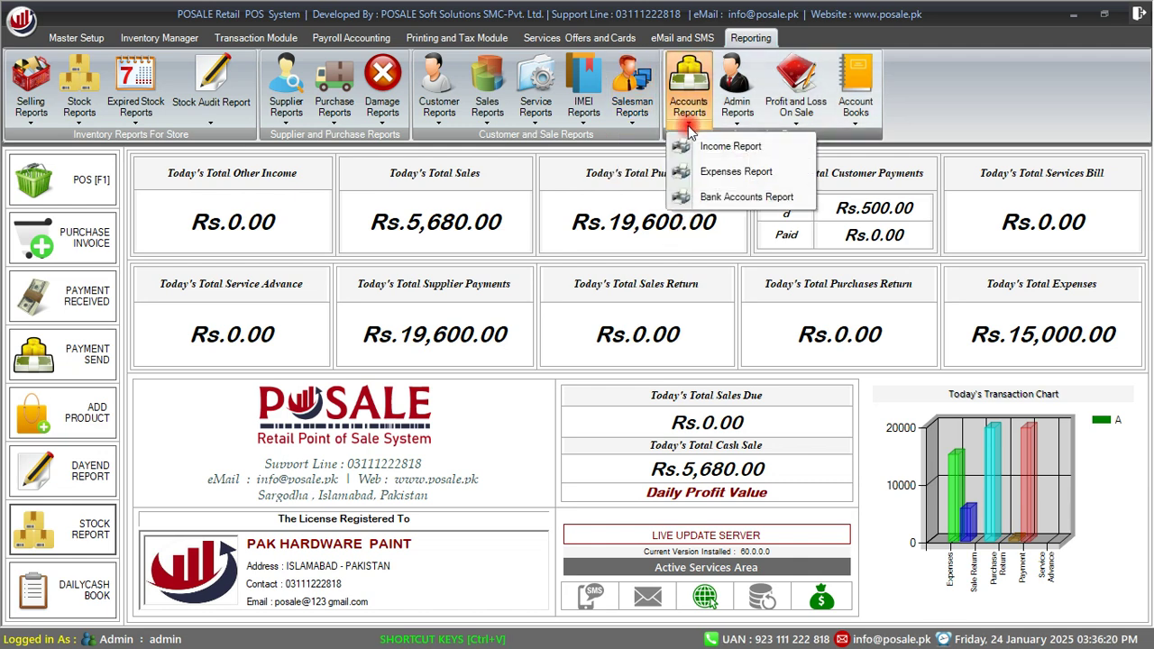
pyautogui.click(725, 172)
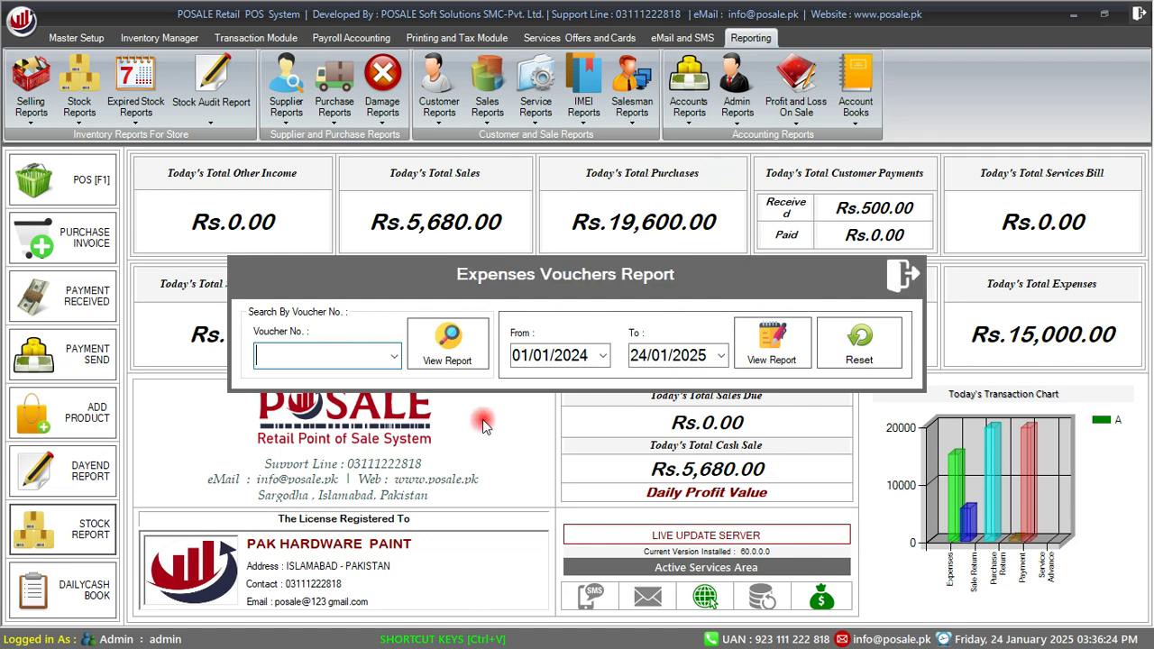
pyautogui.click(395, 357)
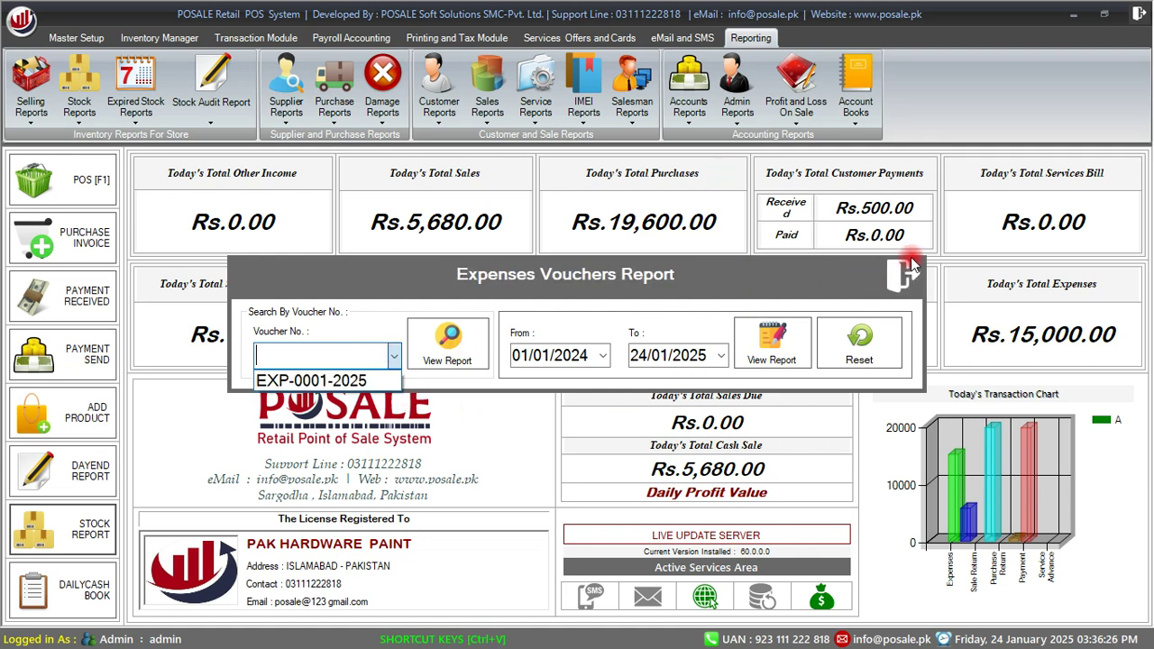
pyautogui.click(895, 283)
pyautogui.click(895, 283)
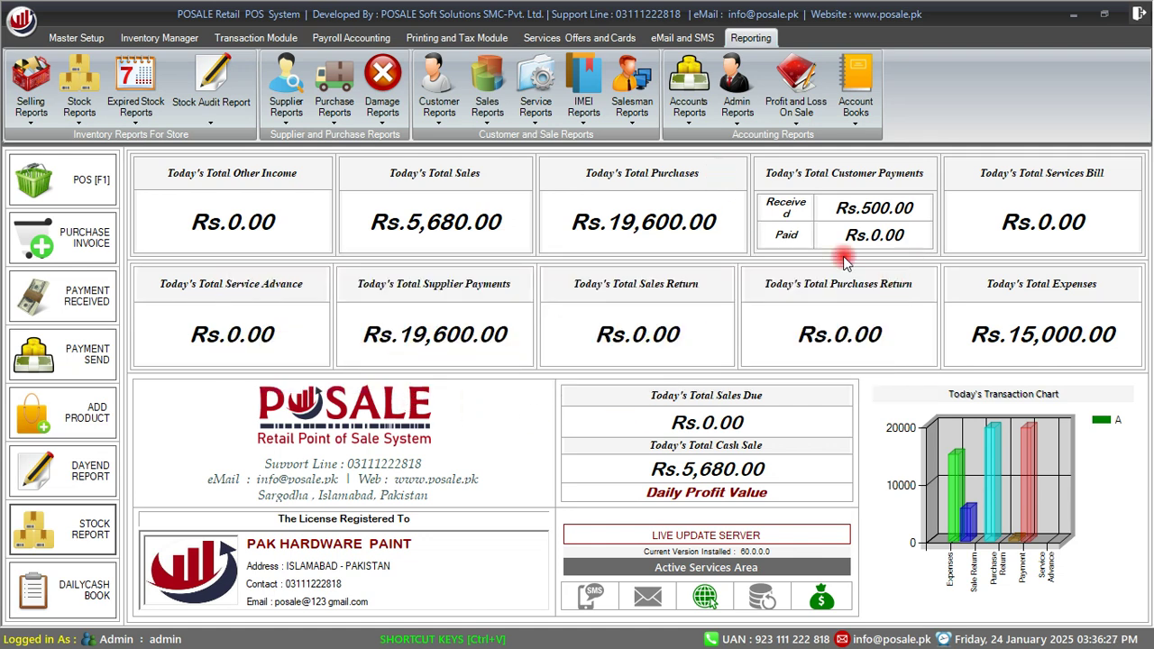
# - Generate the overall advanced business balance sheet from the admin reports, using the preset date range
pyautogui.click(733, 129)
pyautogui.click(748, 147)
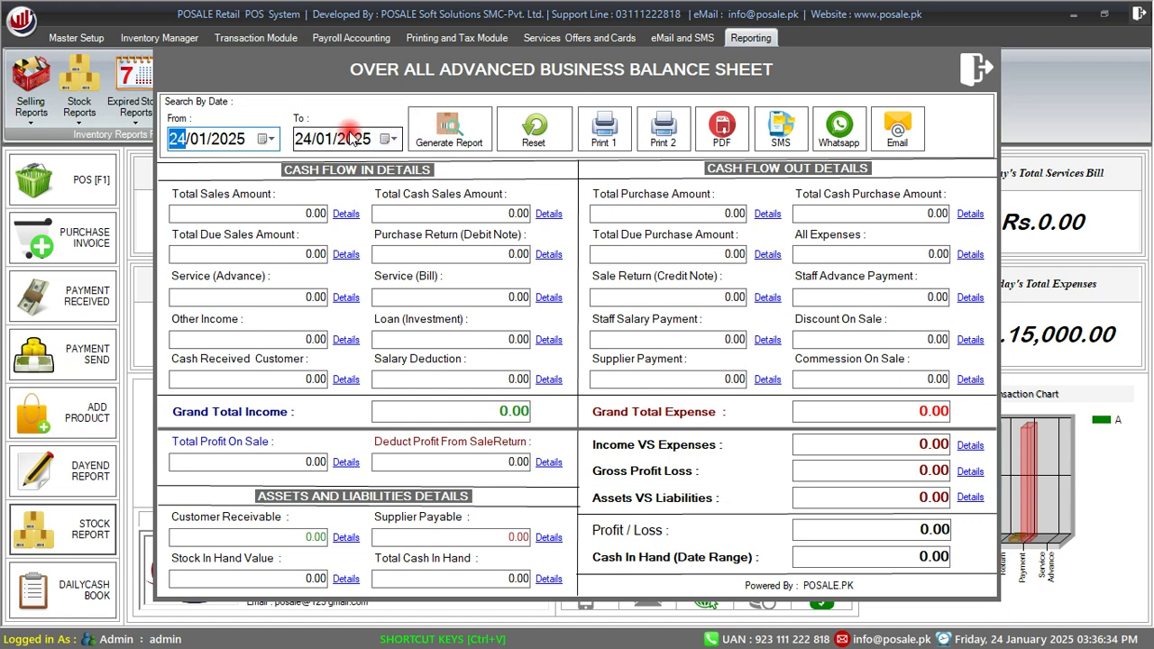
pyautogui.click(455, 135)
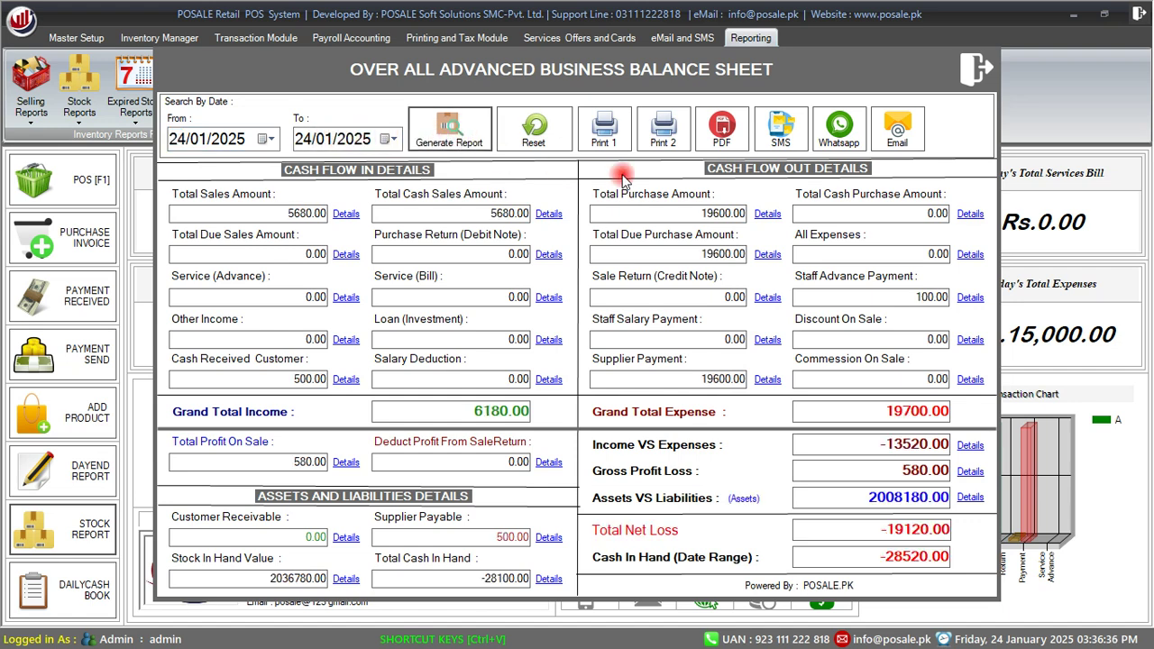
# - Examine the balance sheet's cash sales, total sales, purchases, assets versus liabilities and gross profit figures, and close the sheet
pyautogui.click(474, 214)
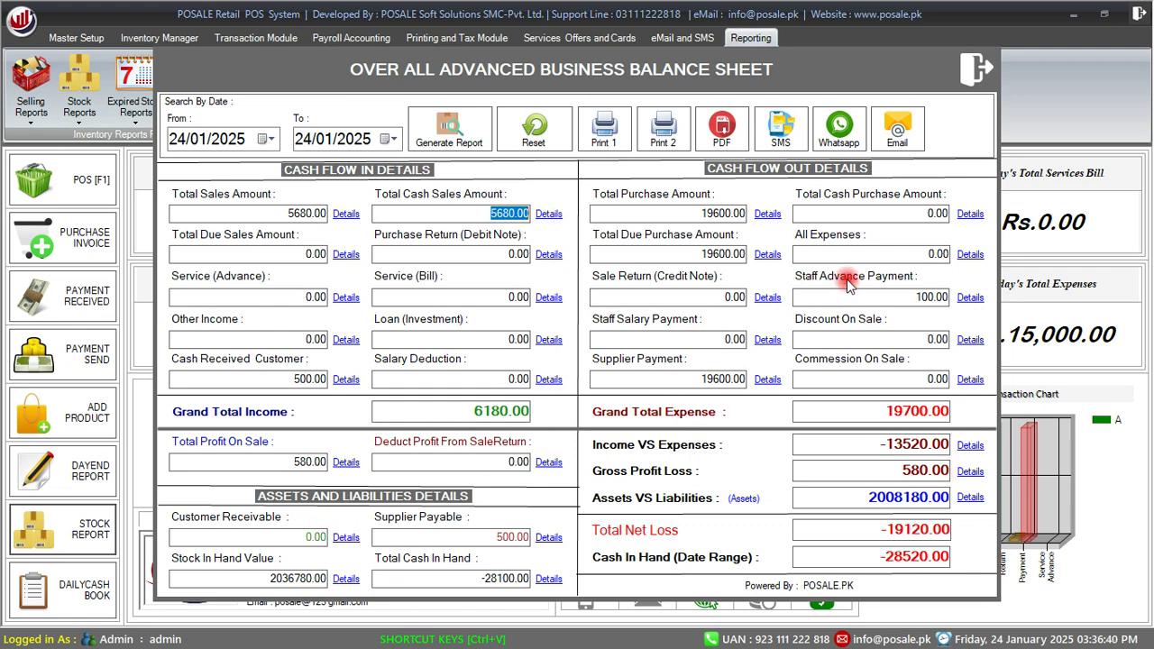
pyautogui.click(270, 214)
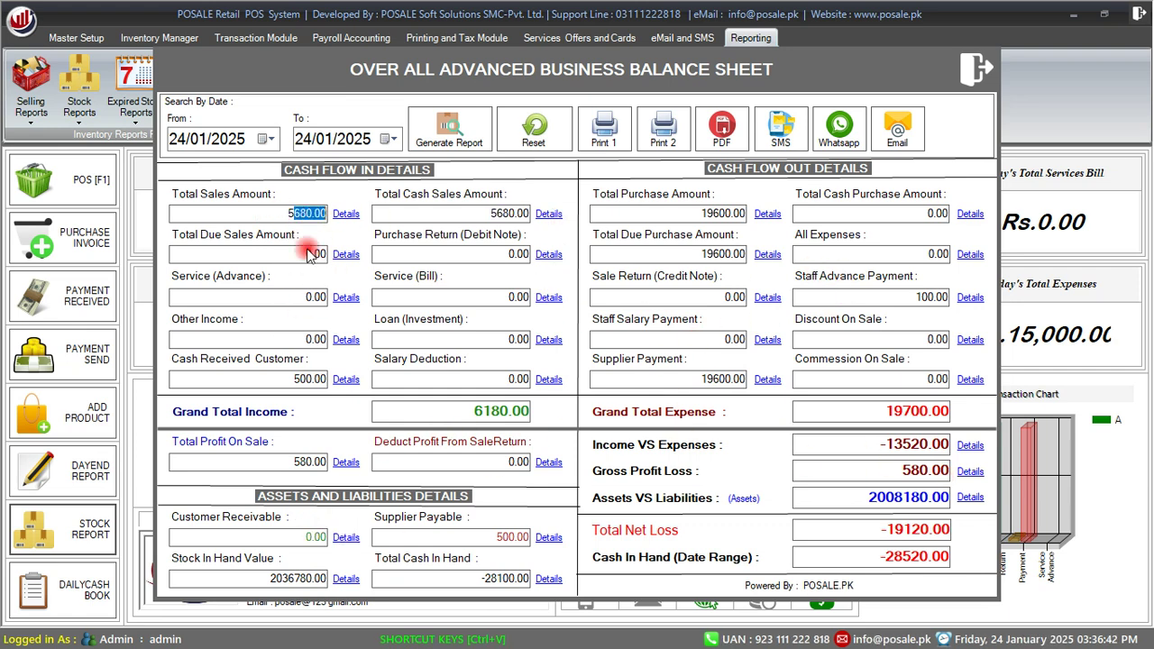
pyautogui.click(694, 214)
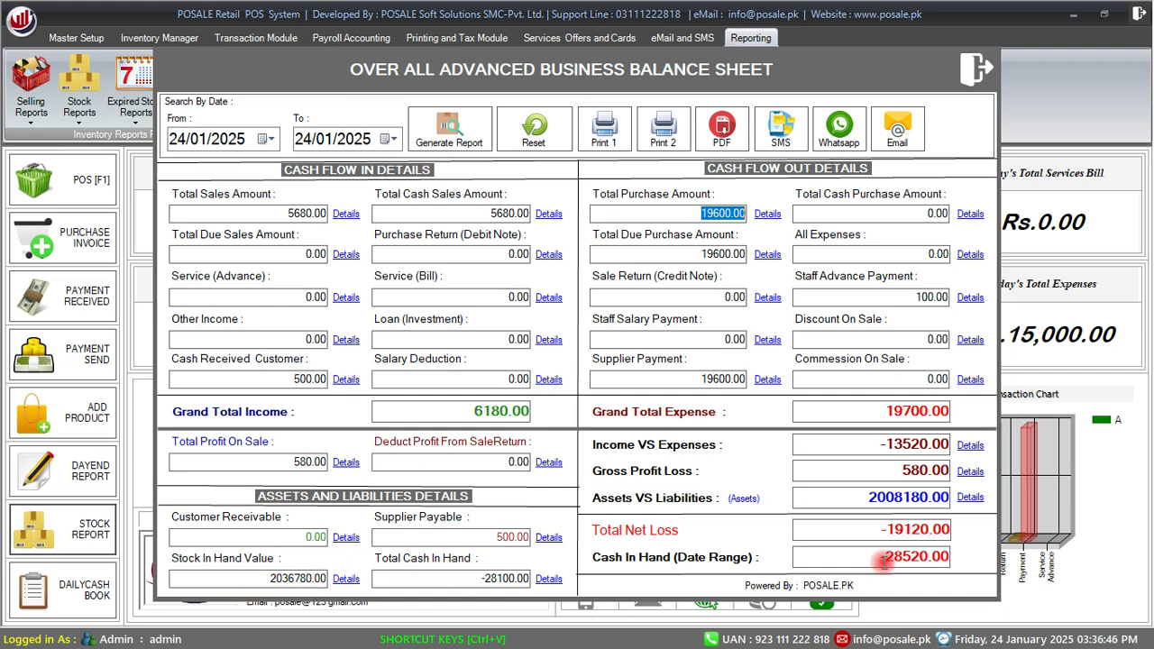
pyautogui.moveTo(861, 500); pyautogui.dragTo(921, 496)
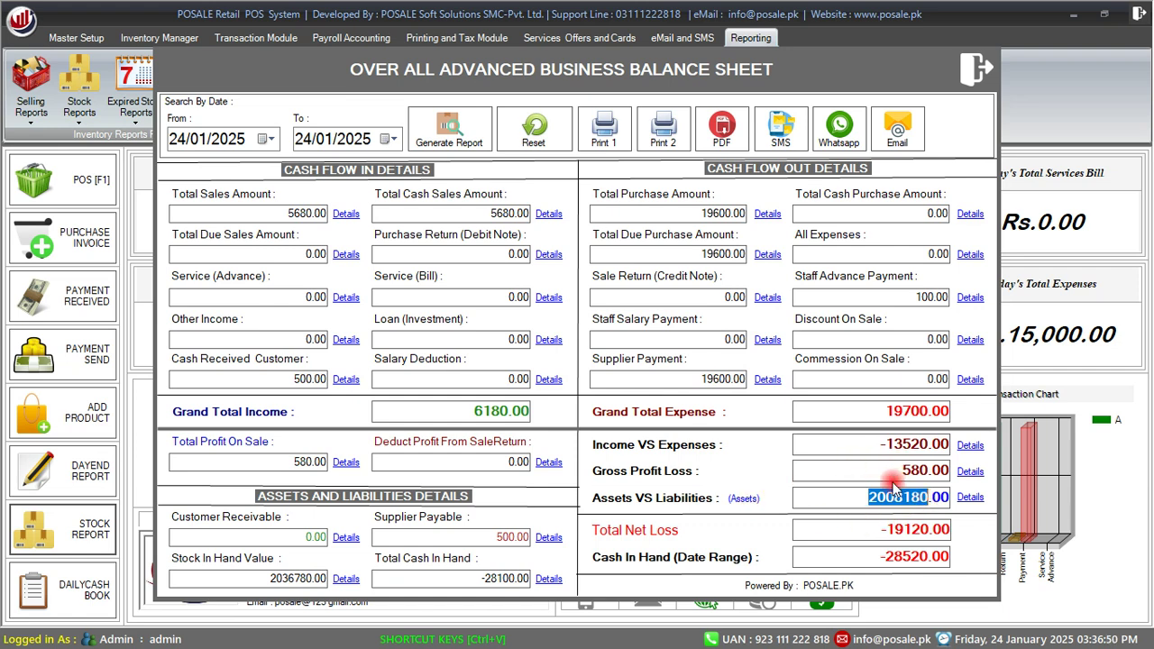
pyautogui.moveTo(901, 470); pyautogui.dragTo(929, 473)
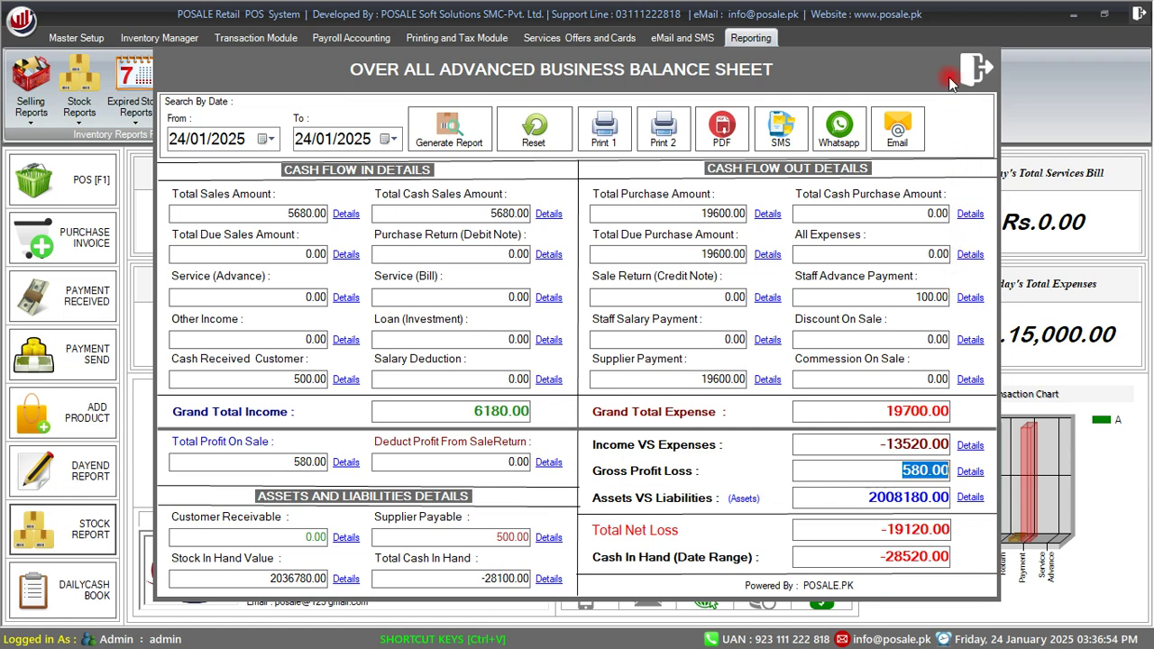
pyautogui.click(969, 81)
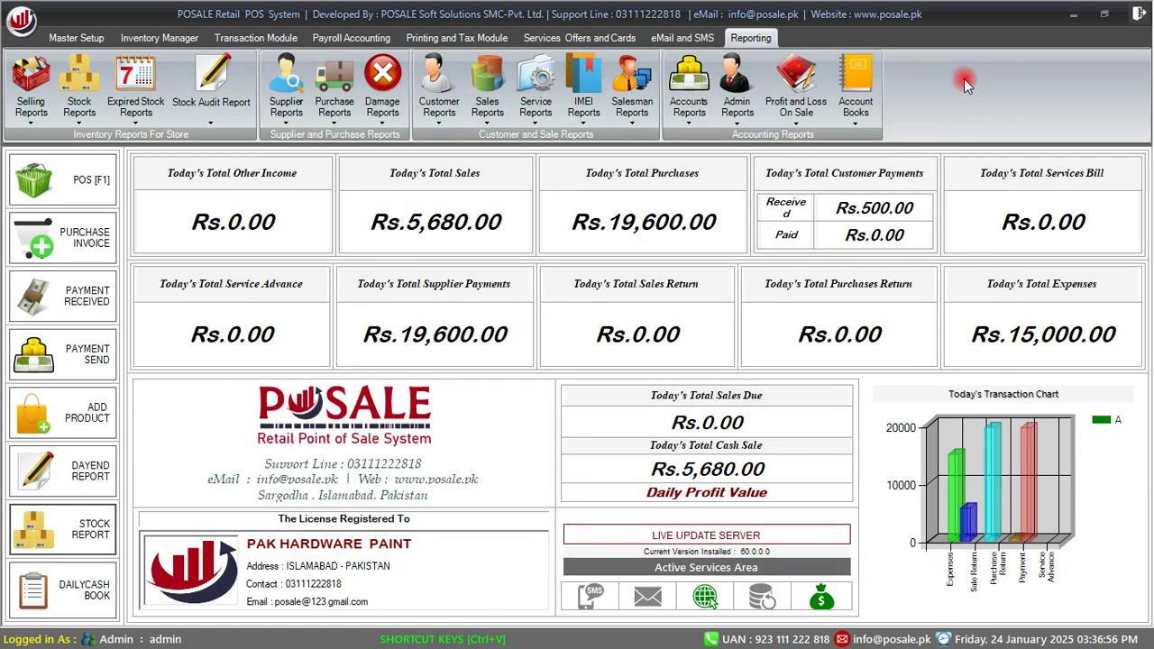
# - View the Profit and Loss At Sale report's invoice, product, brand, category, subcategory and customer options, and close it
pyautogui.click(797, 126)
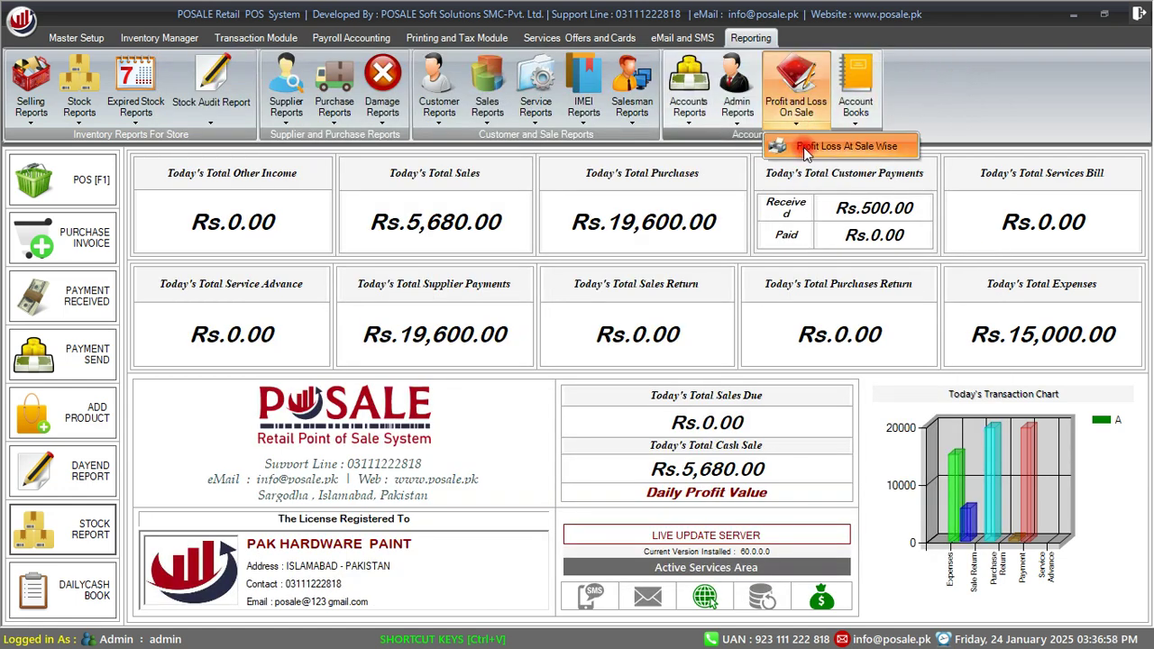
pyautogui.click(794, 147)
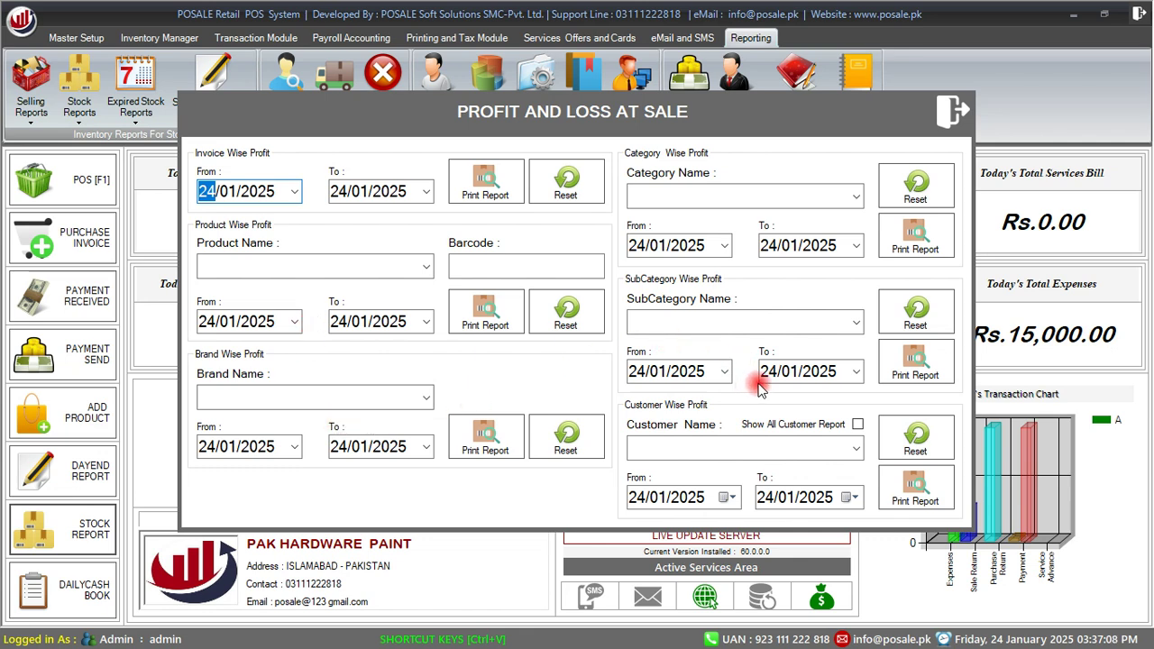
pyautogui.click(952, 111)
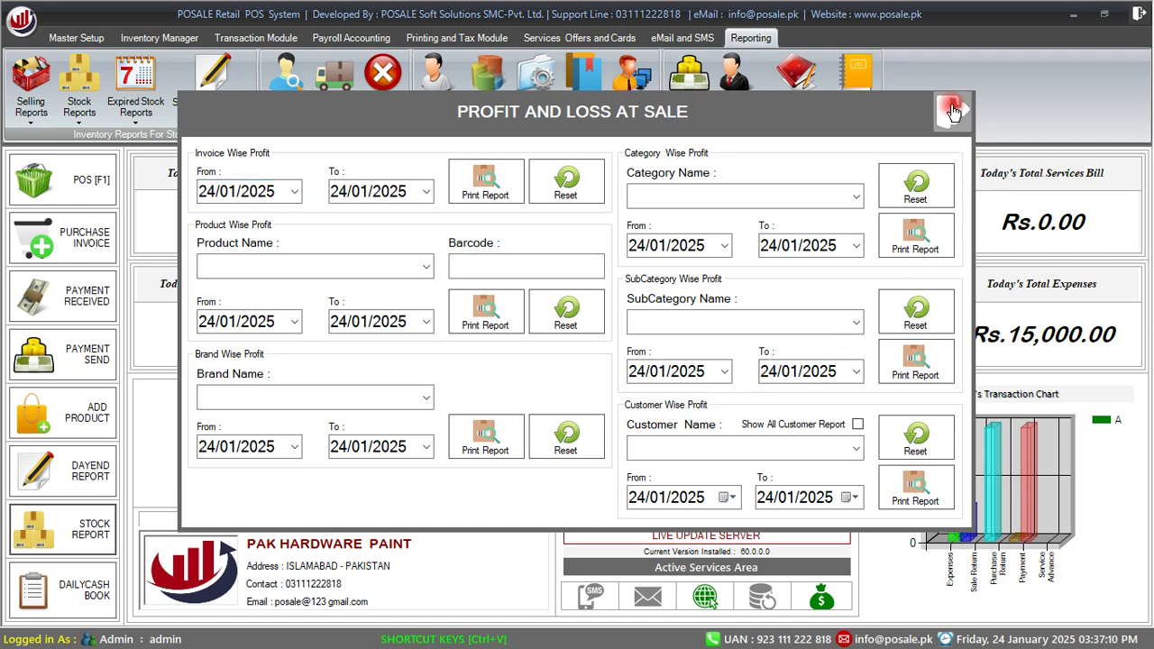
# - Open the Daily Cash Book Report from the account books and load its entries for the preset dates
pyautogui.click(857, 115)
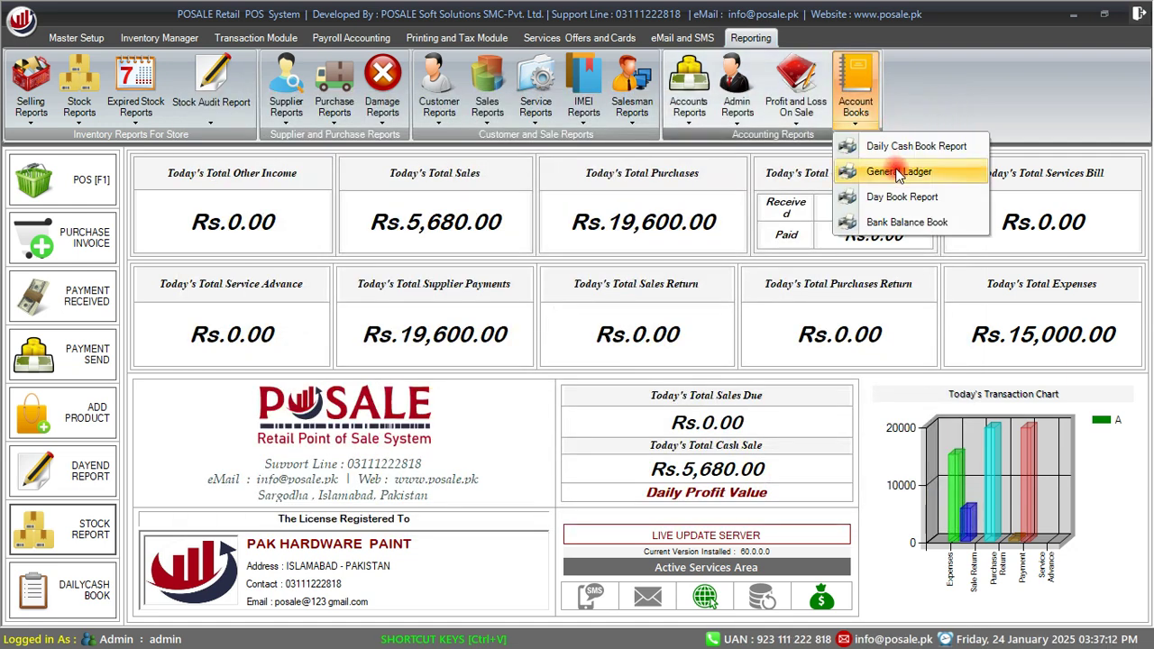
pyautogui.click(914, 147)
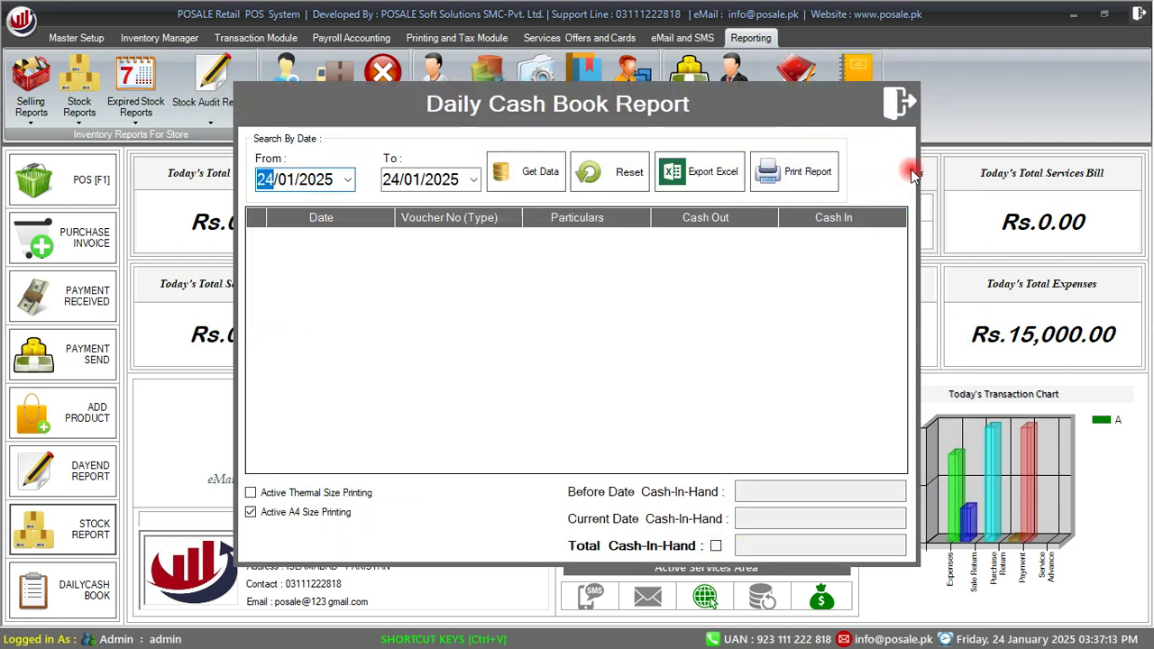
pyautogui.click(518, 171)
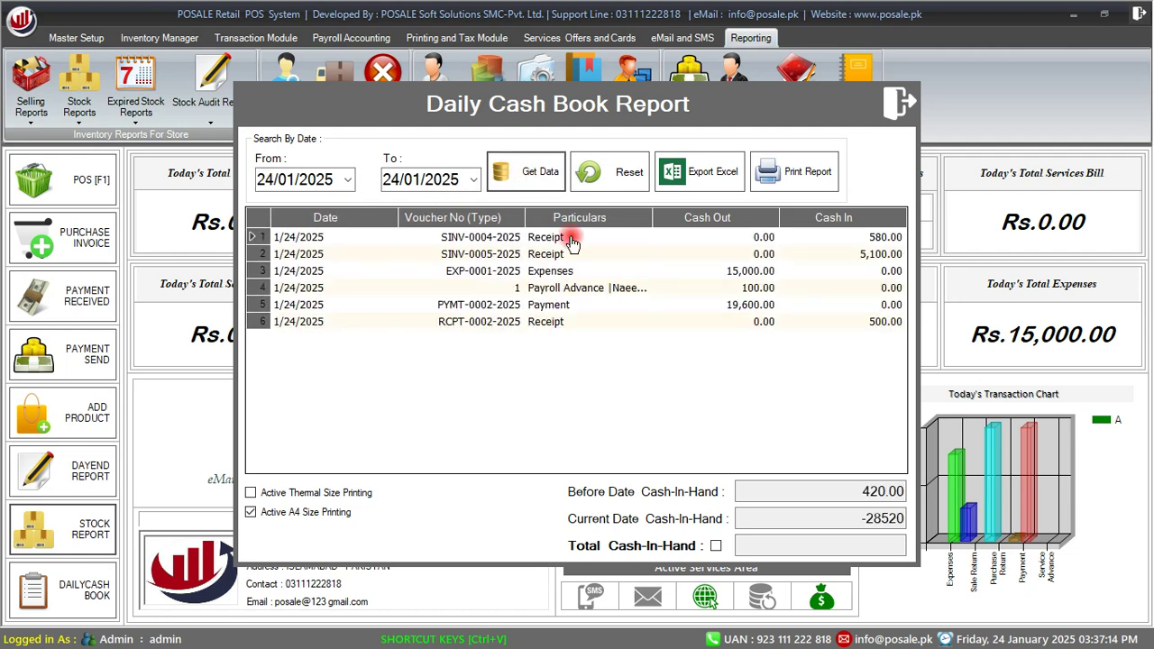
# - Include the total cash-in-hand in the Daily Cash Book Report and close the report
pyautogui.click(716, 546)
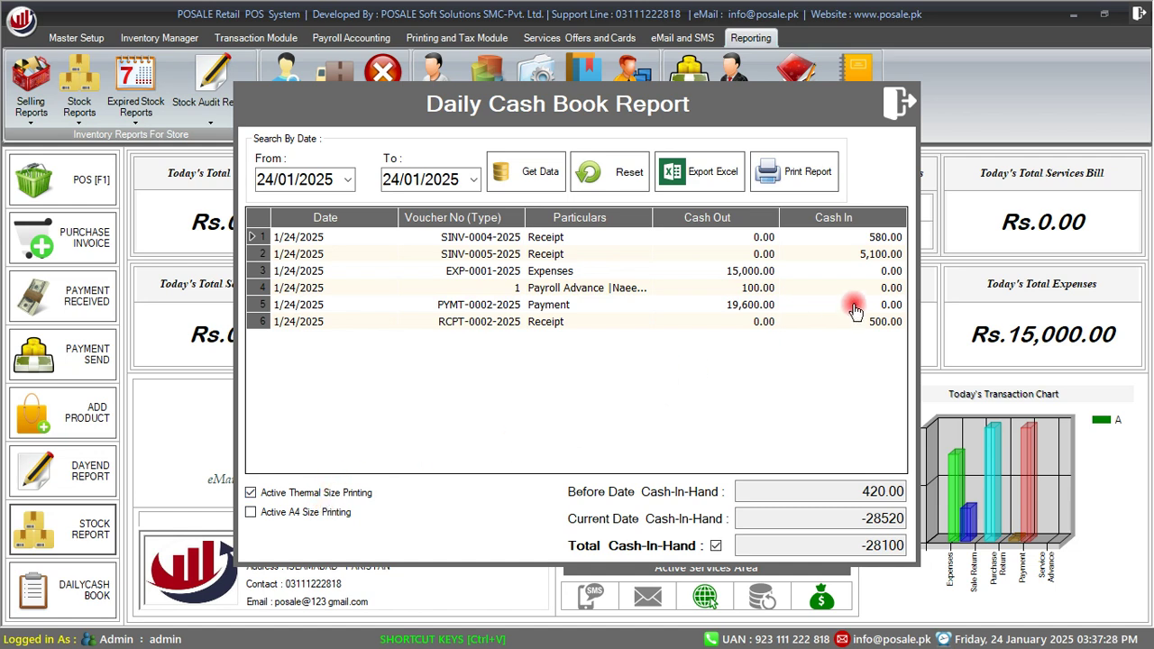
pyautogui.click(903, 94)
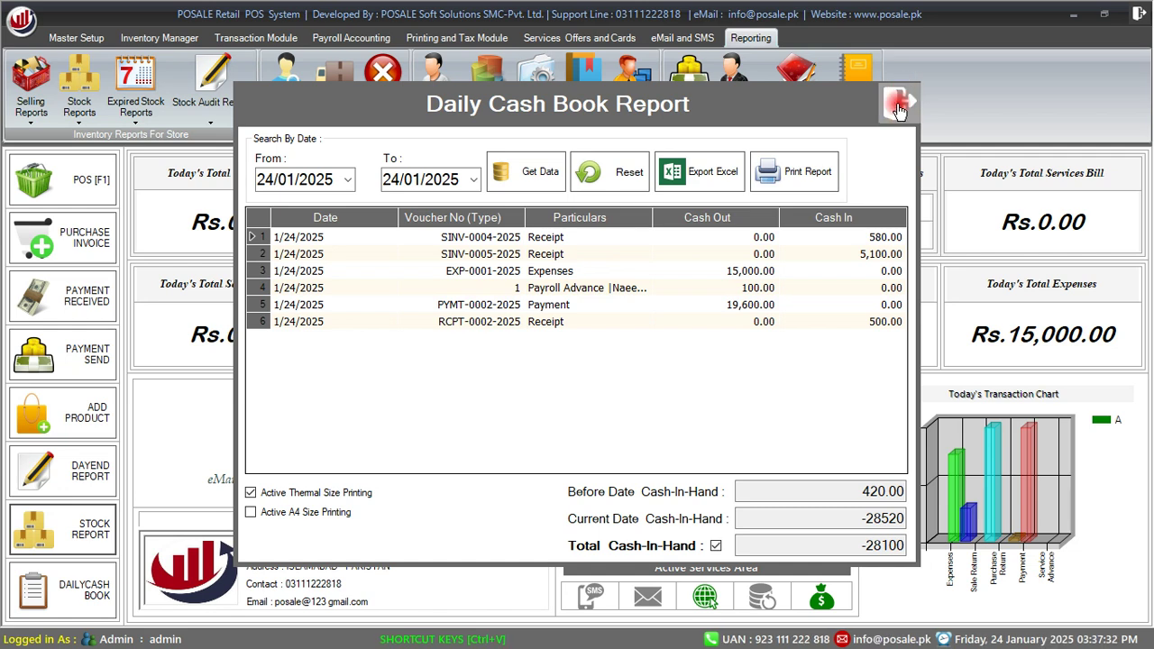
pyautogui.click(897, 107)
# - Load the Bank Balance Book from the account books for the preset date range, and close it
pyautogui.click(863, 126)
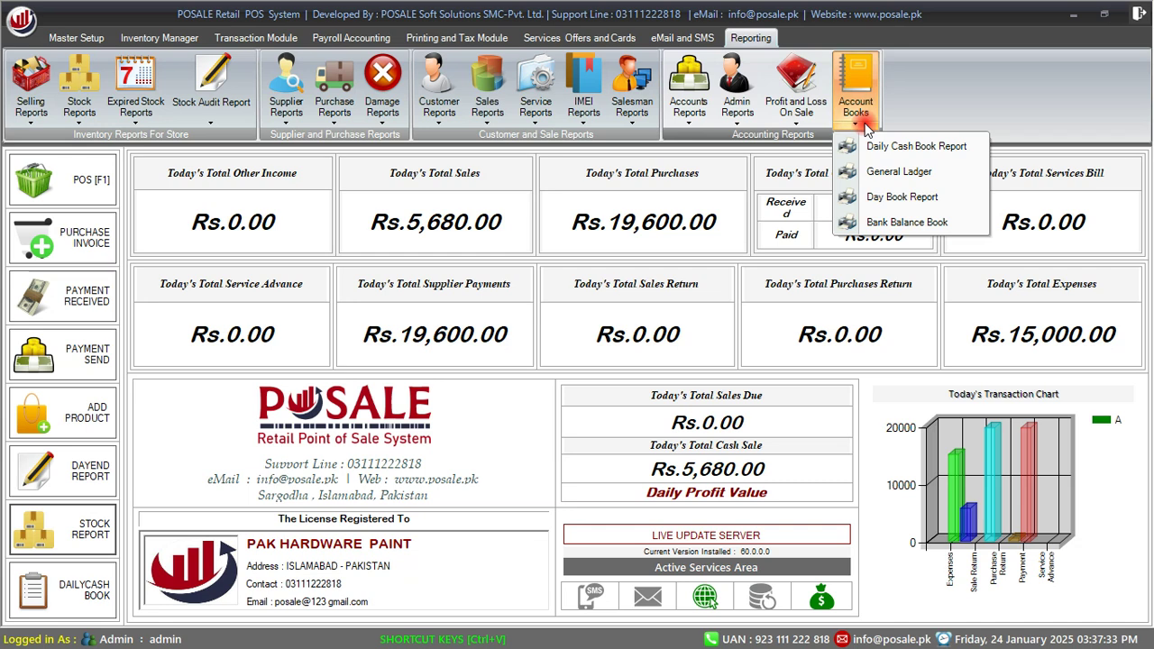
pyautogui.click(901, 222)
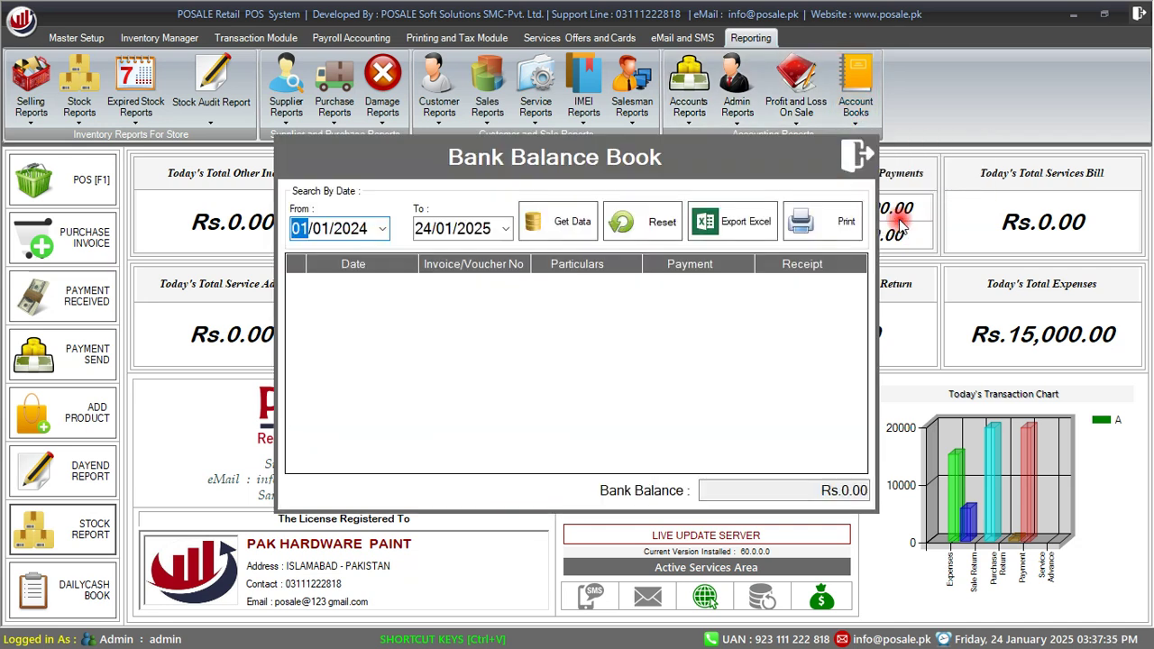
pyautogui.click(572, 231)
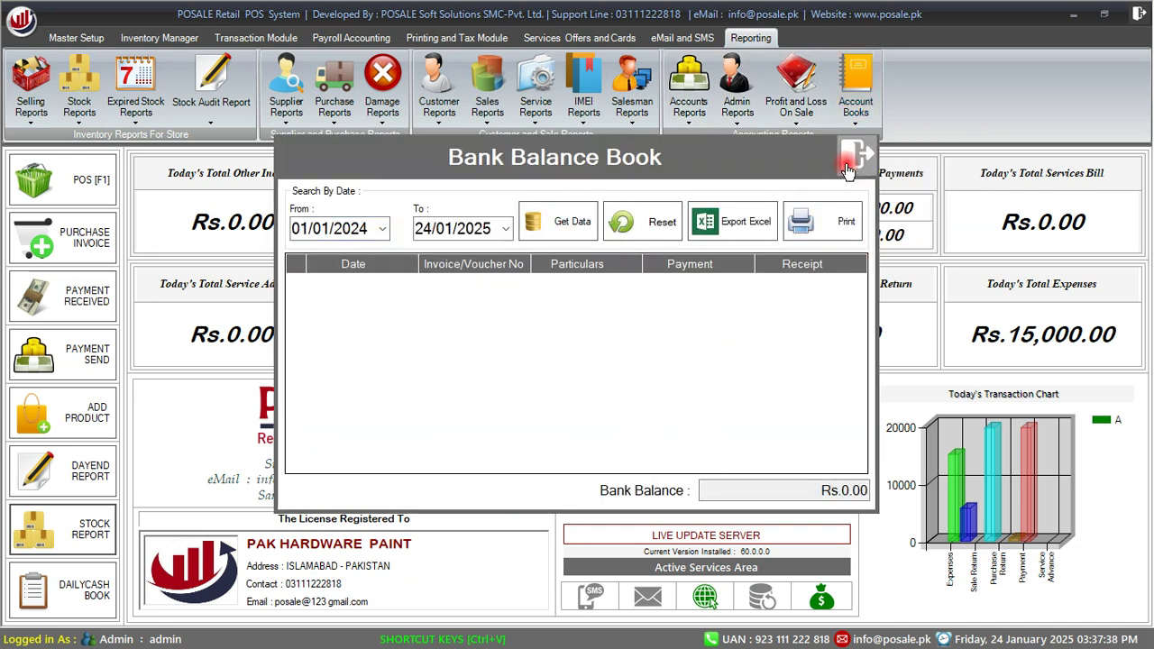
pyautogui.click(856, 162)
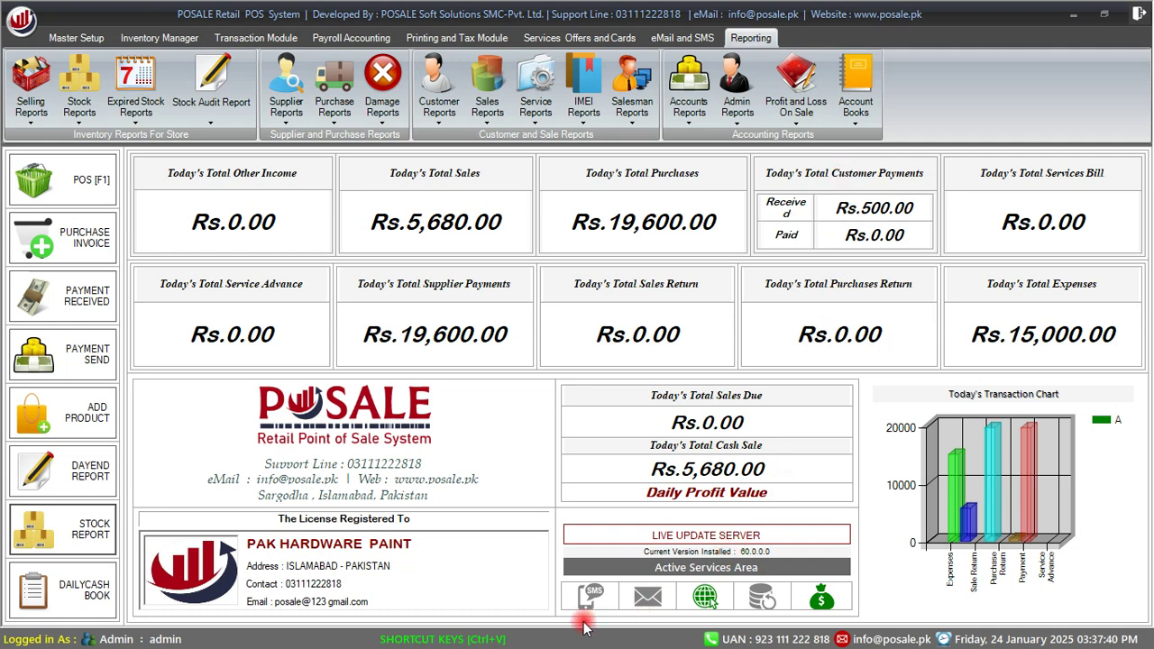